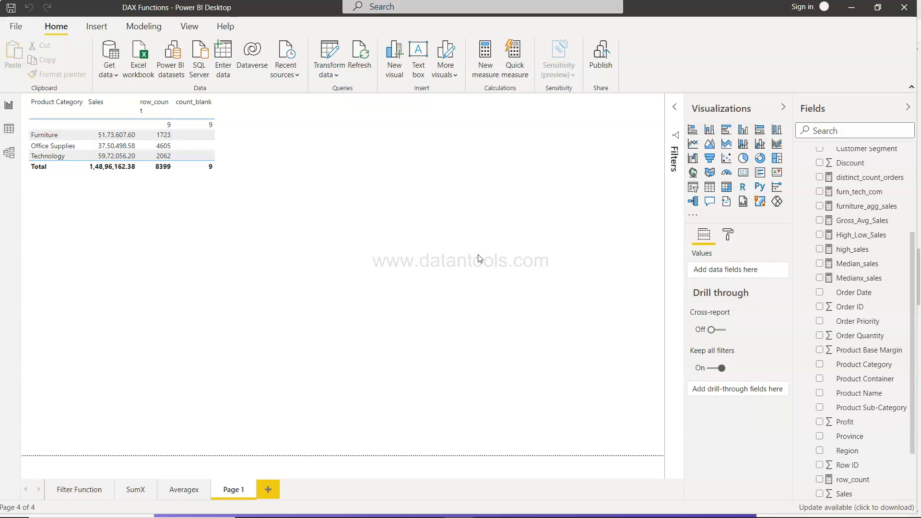
- Inspect the Calendar table's defining formula, then return to the report view
left_click(347, 269)
scroll(882, 215, "up", 3)
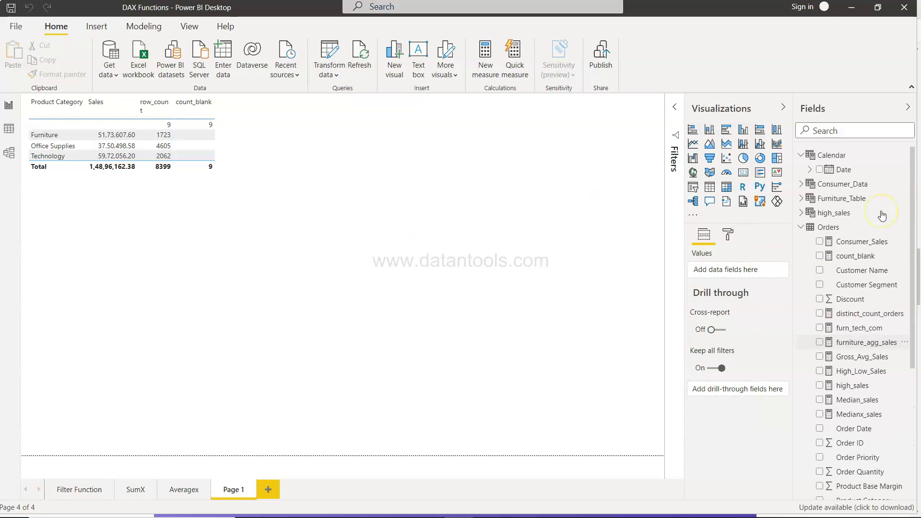
left_click(828, 160)
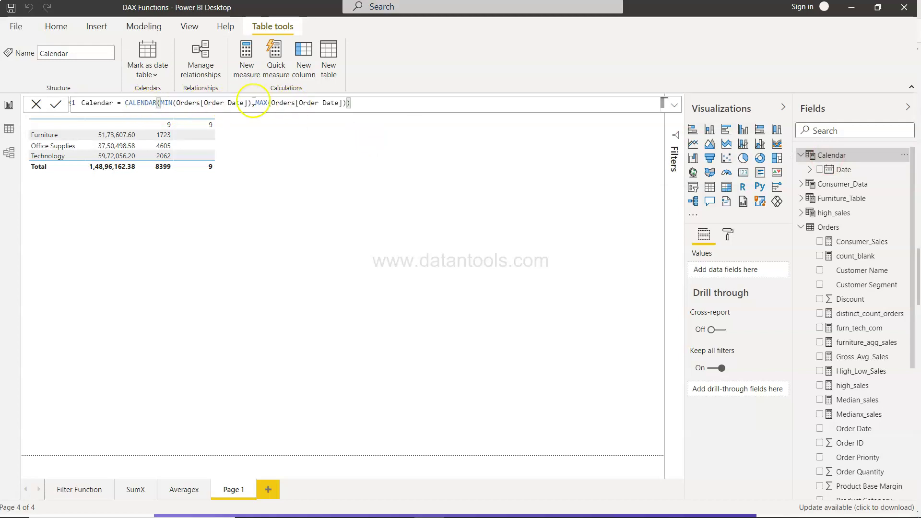
left_click(201, 102)
left_click(264, 104)
left_click(307, 103)
left_click(343, 181)
- Add a Q&A visual to the page, then remove it again
double_click(519, 370)
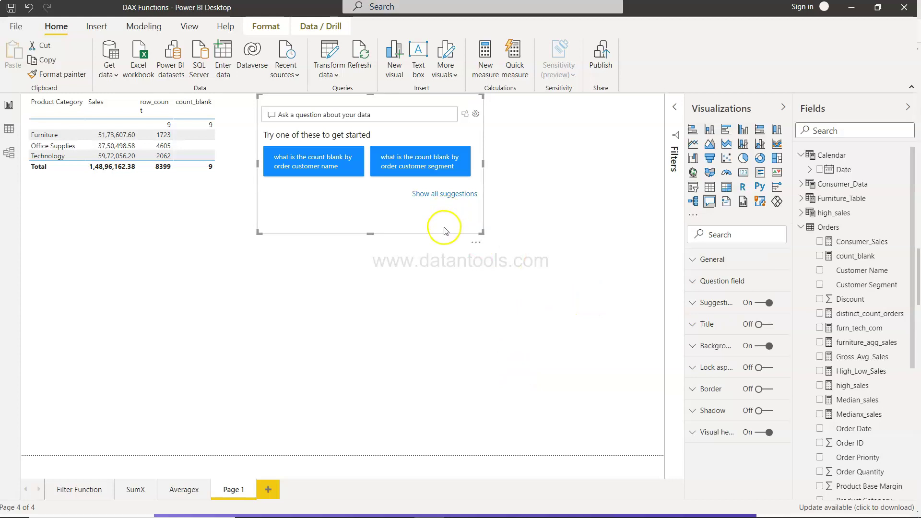
left_click(476, 243)
left_click(507, 262)
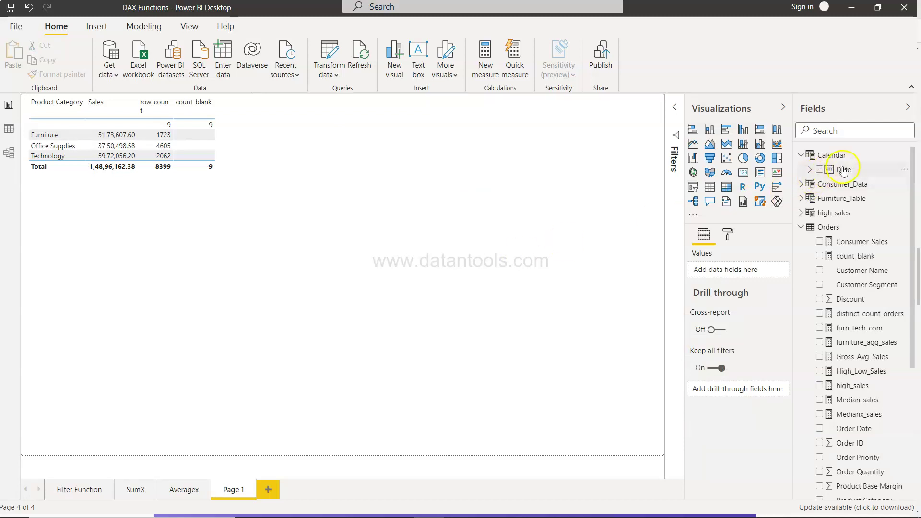
- Add a table visual showing the Calendar Date hierarchy with Sales
left_click(709, 188)
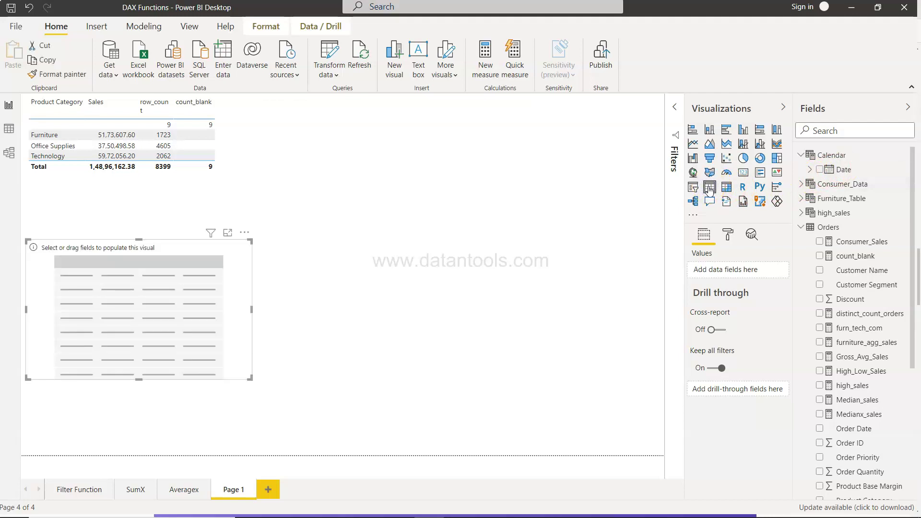
left_click(820, 170)
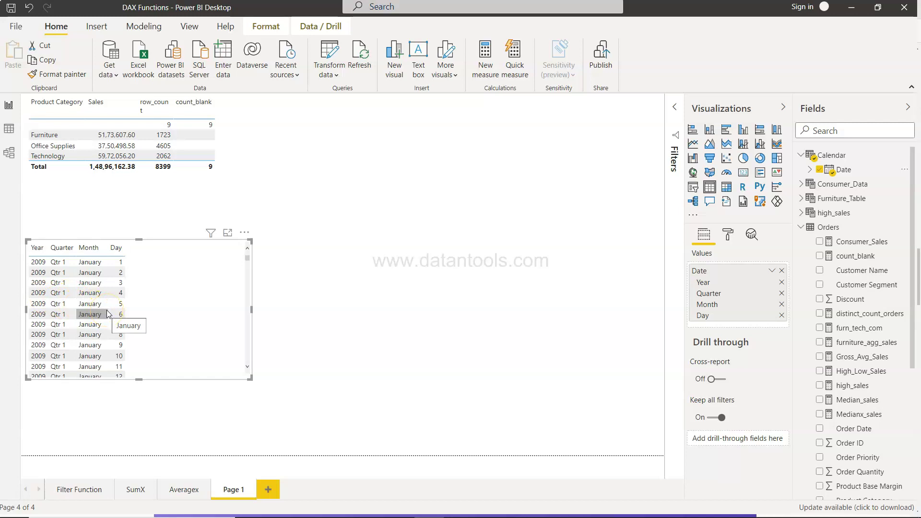
scroll(851, 334, "down", 6)
left_click(832, 418)
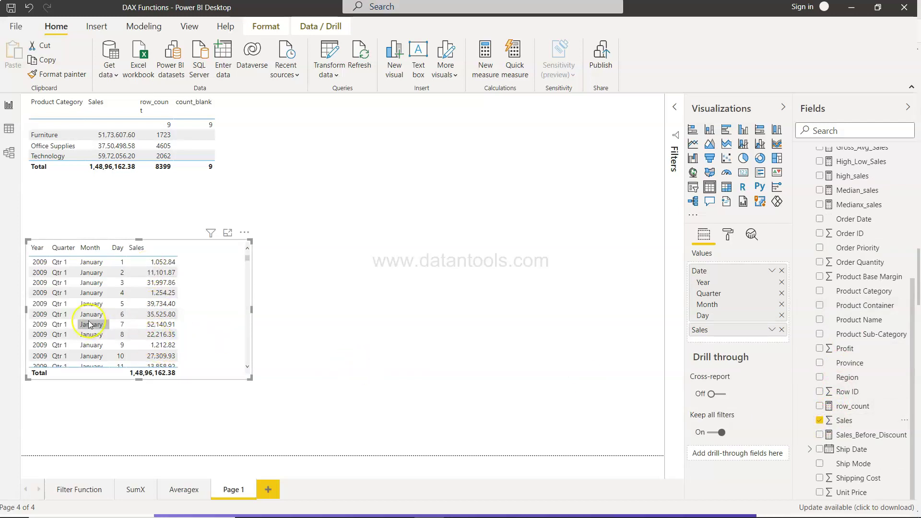
- Scroll through the table's Year, Quarter, Month and Day rows down to the 1,48,96,162.38 total and back
scroll(90, 324, "down", 8)
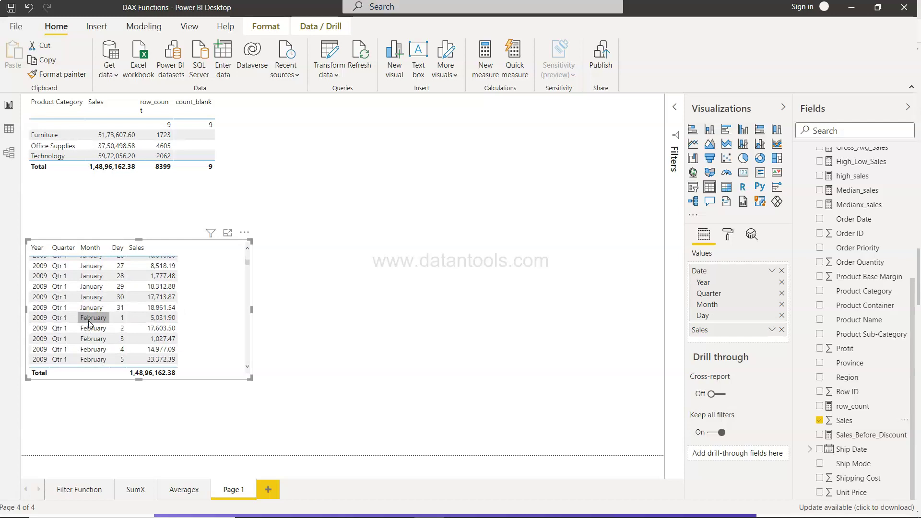
scroll(89, 324, "down", 20)
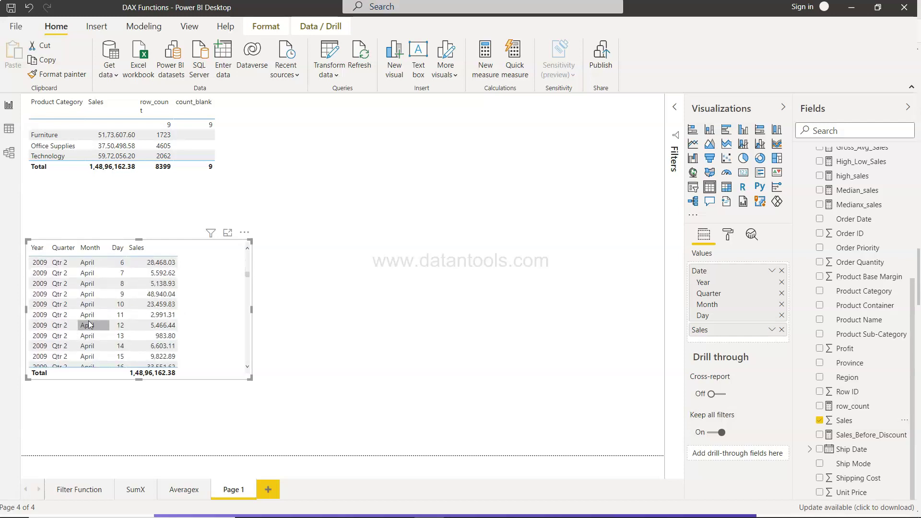
scroll(89, 324, "down", 12)
left_click(84, 321)
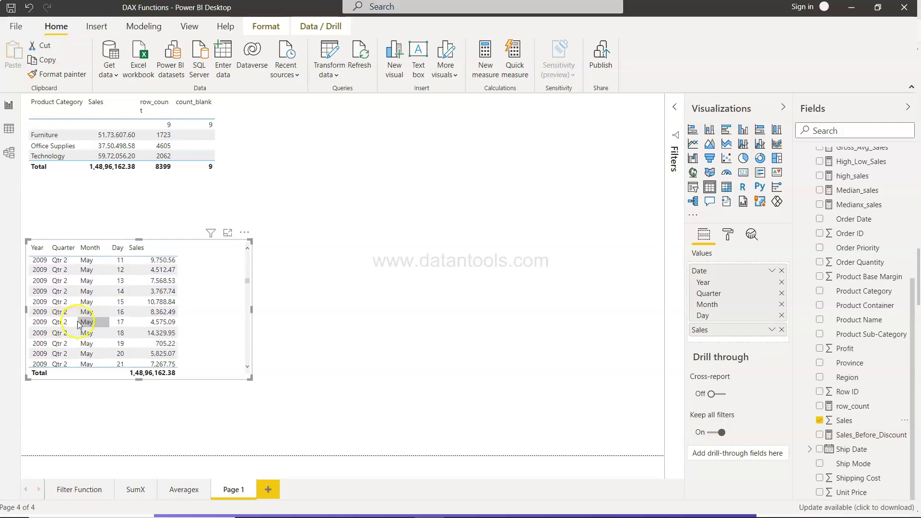
scroll(84, 322, "up", 20)
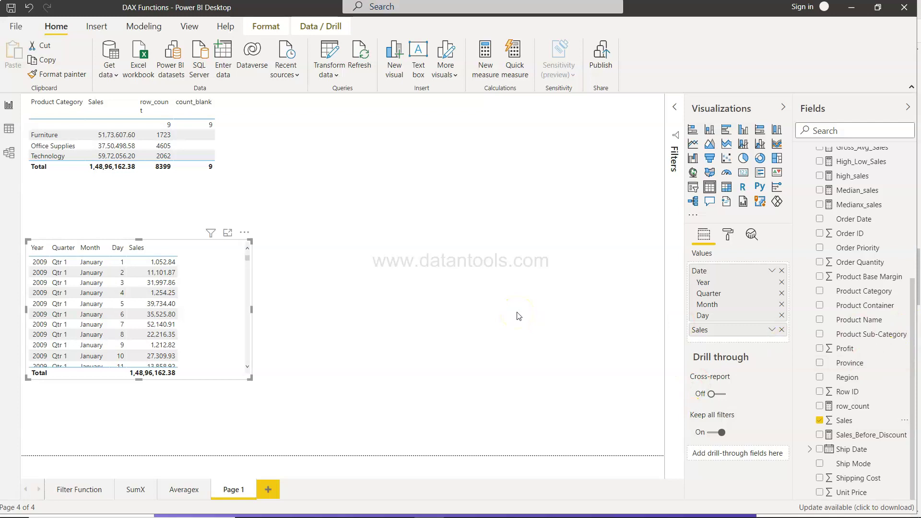
scroll(863, 234, "up", 3)
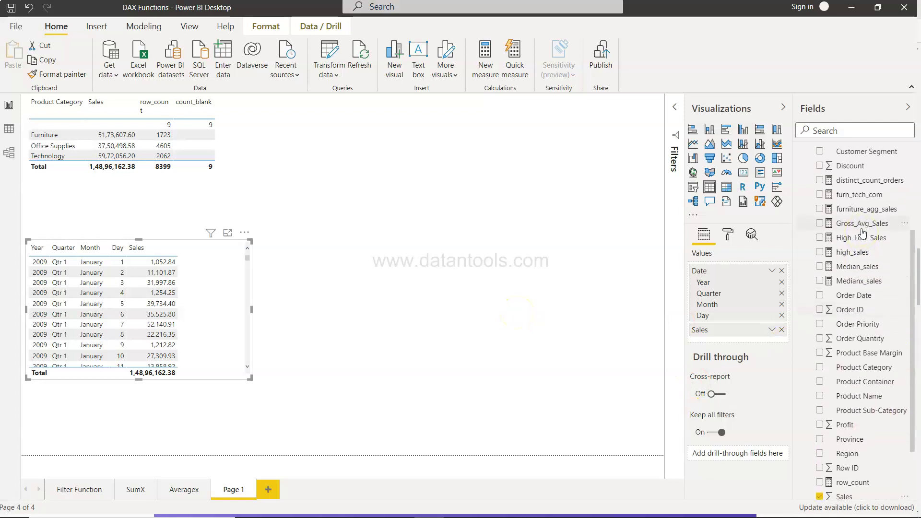
scroll(863, 234, "up", 4)
scroll(862, 234, "up", 1)
left_click(256, 311)
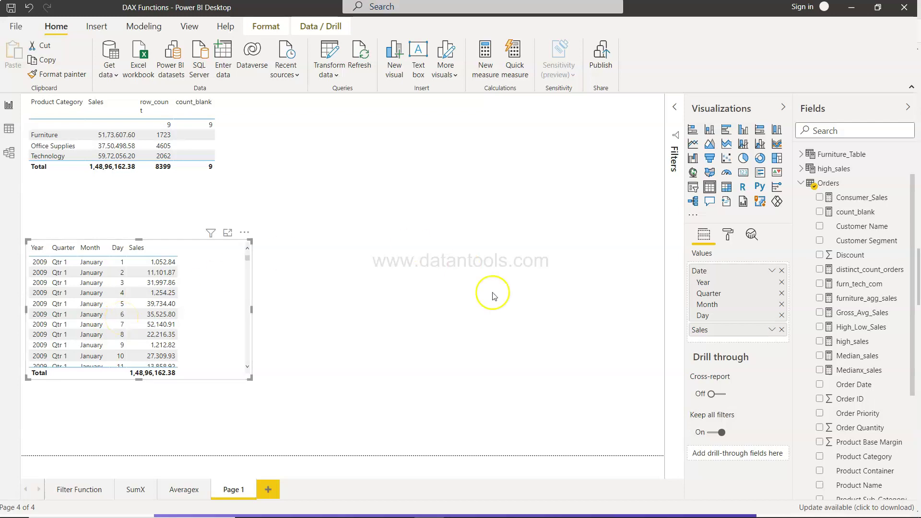
- Create a new measure in Orders named MTDSales that uses the TOTALMTD function
right_click(827, 186)
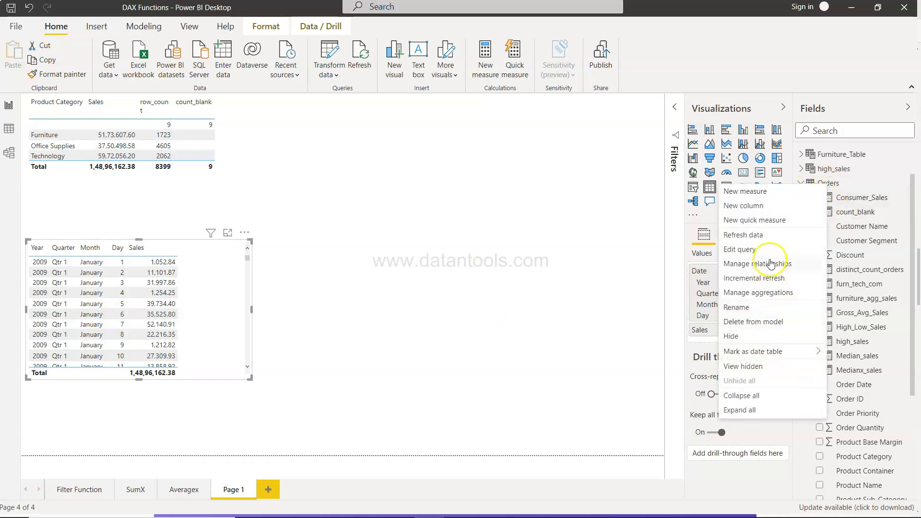
left_click(766, 191)
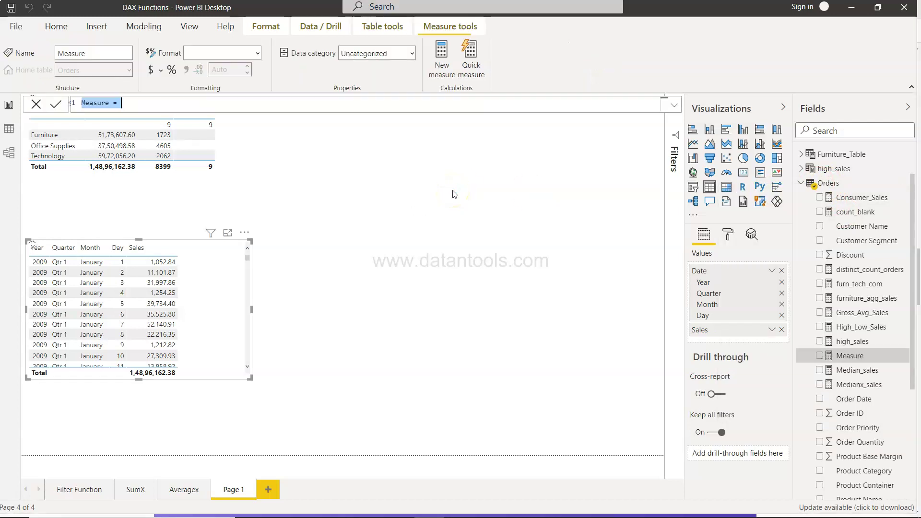
type("MTDSales =")
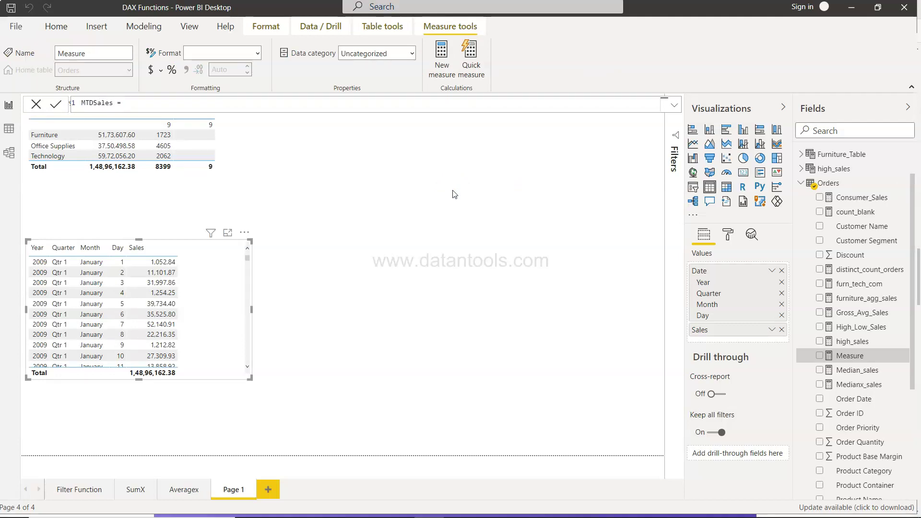
type(" MTD")
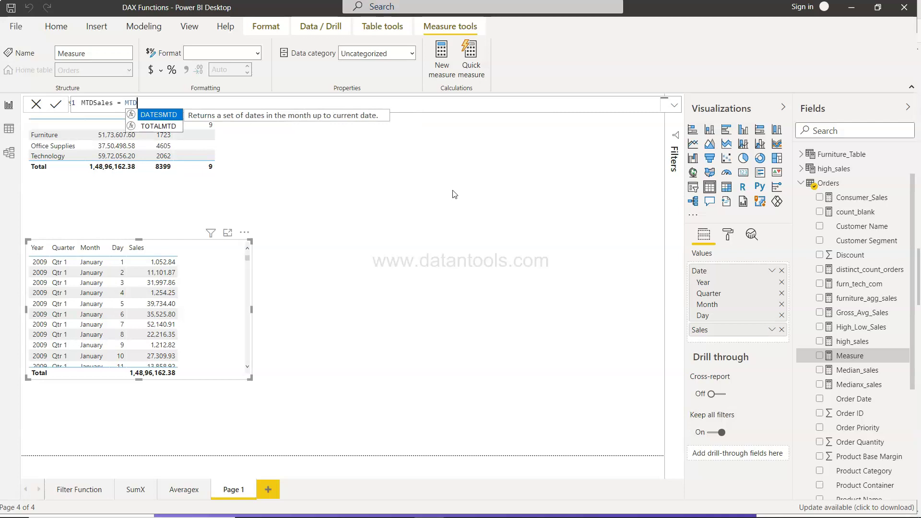
key("Down")
key("Tab")
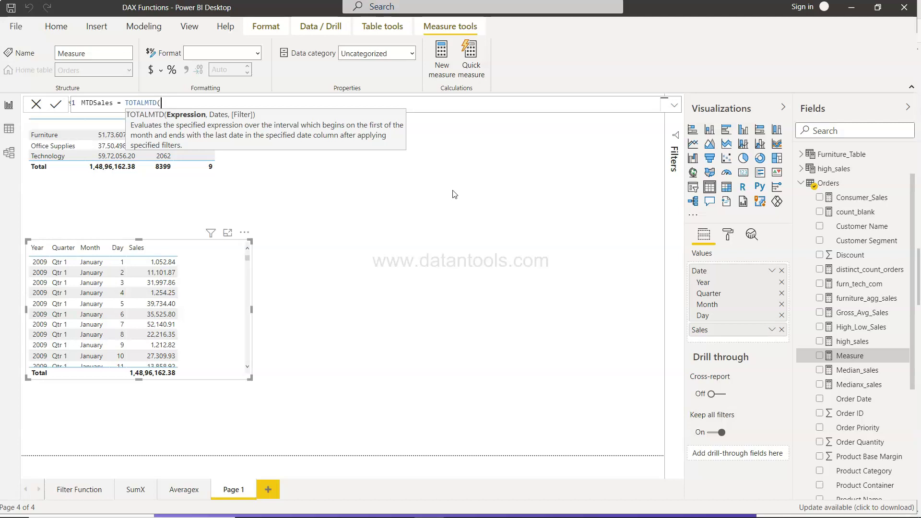
left_click(457, 164)
- Complete the formula as TOTALMTD(SUM(Orders[Sales]),'Calendar'[Date]) and commit it
type("SUM(")
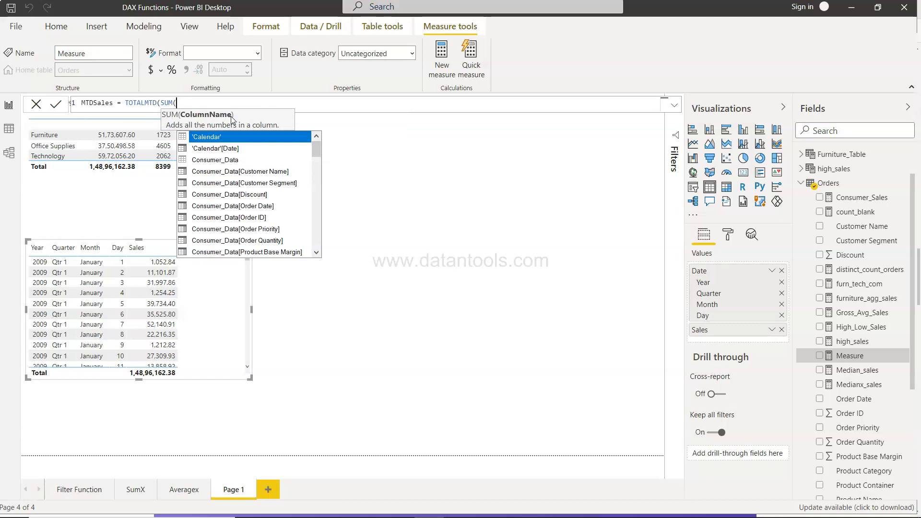
type("Sale")
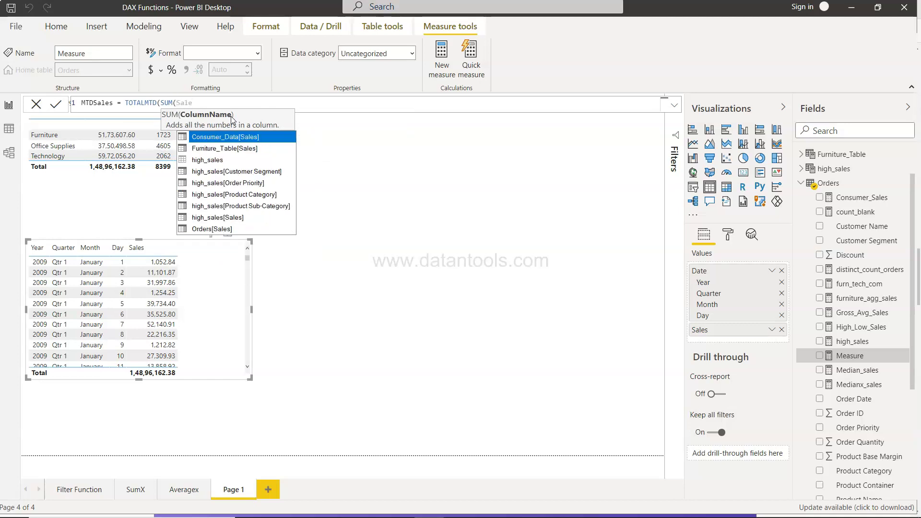
type("s")
key("Down")
key("Down")
key("Down")
key("Down")
key("Down")
key("Down")
key("Down")
key("Down")
key("Tab")
type(")")
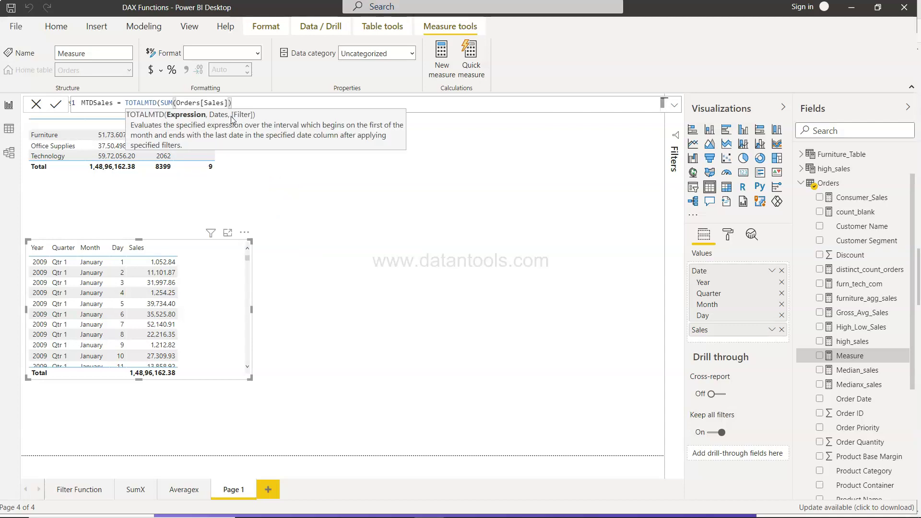
type(",")
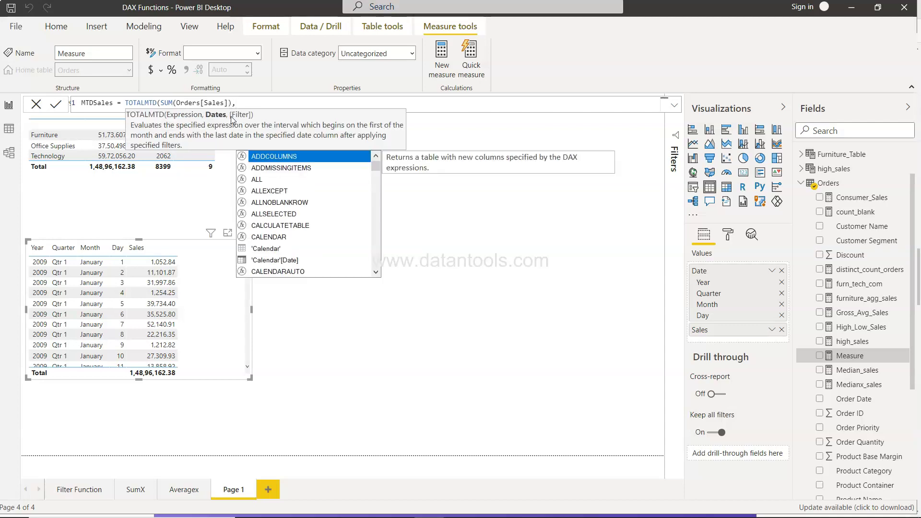
key("Down")
key("Down")
key("Down")
key("Down")
key("Down")
key("Down")
key("Down")
key("Down")
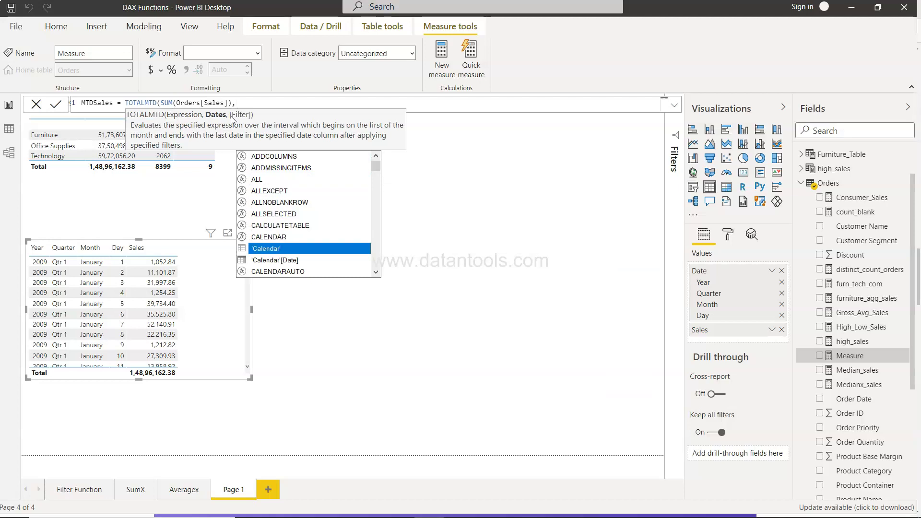
key("Down")
key("Tab")
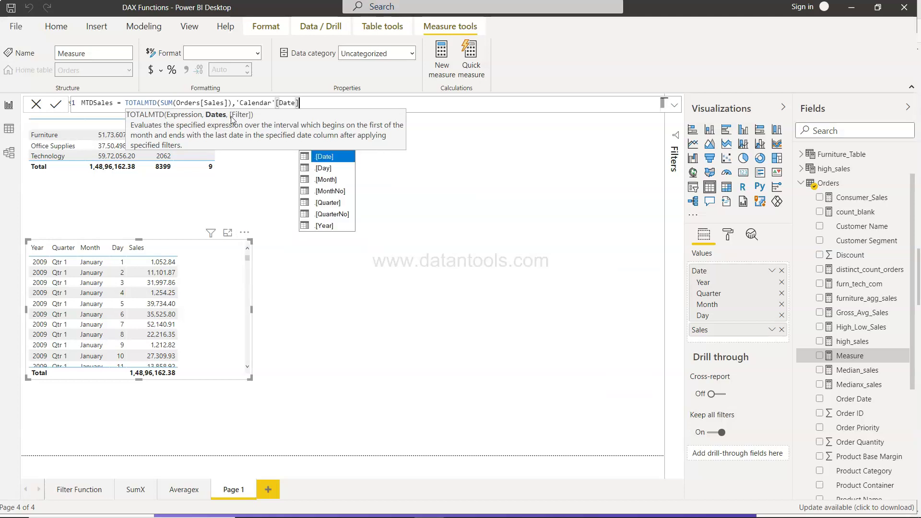
type(")")
left_click(56, 106)
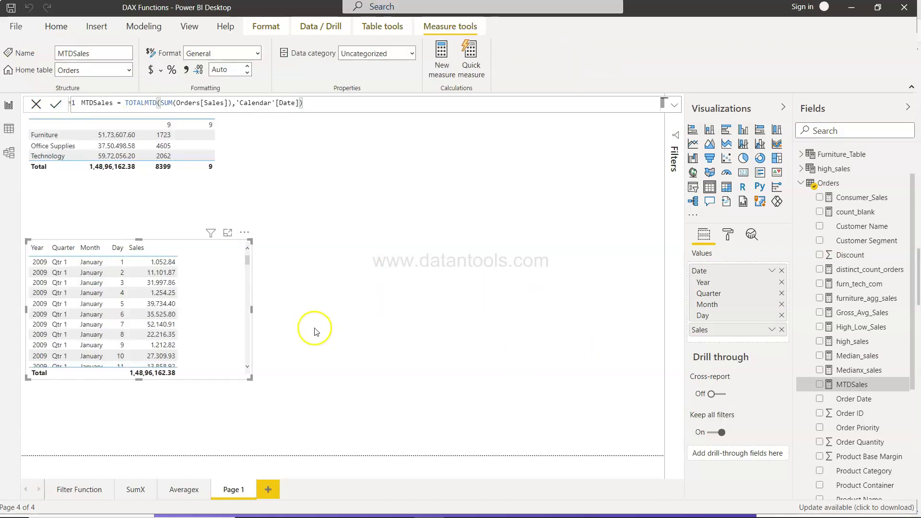
left_click(820, 384)
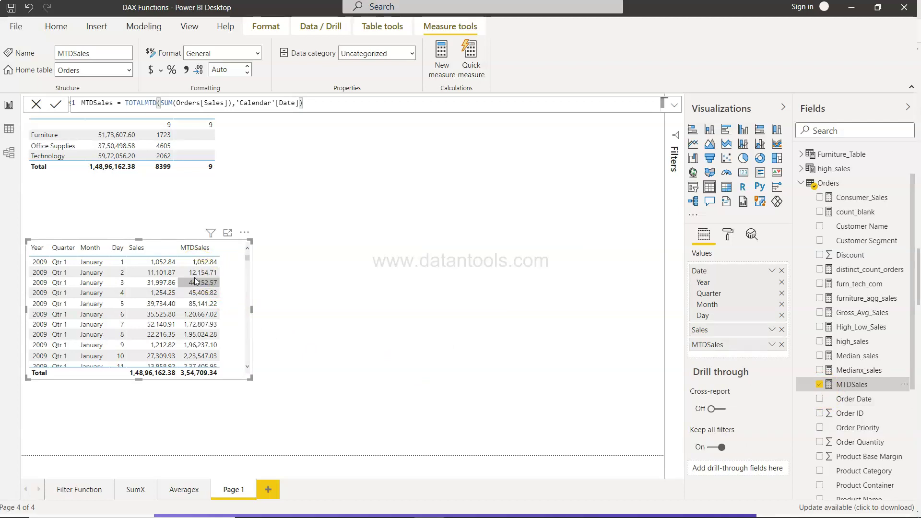
left_click(163, 268)
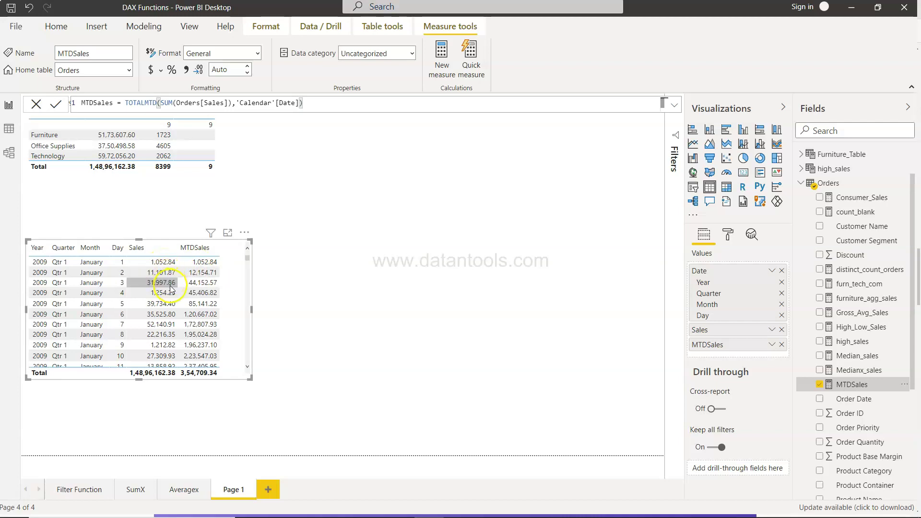
left_click(201, 287)
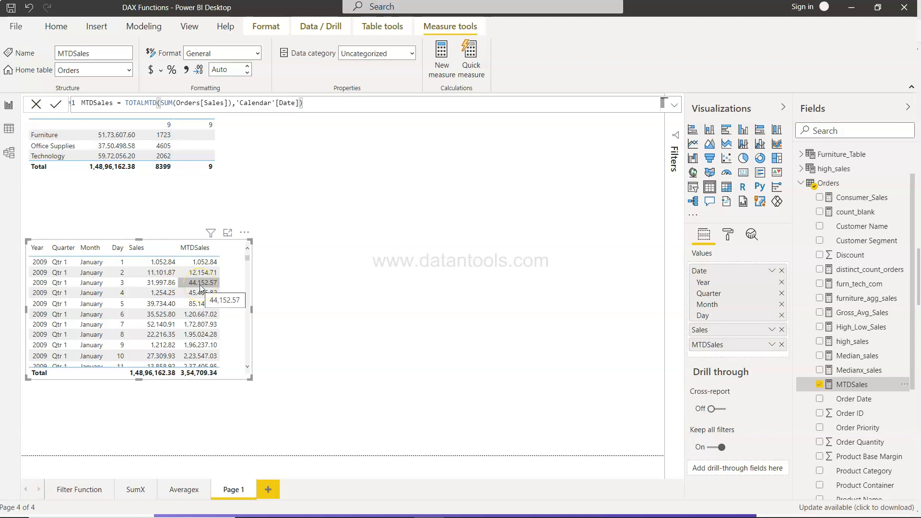
left_click(202, 329)
left_click(203, 357)
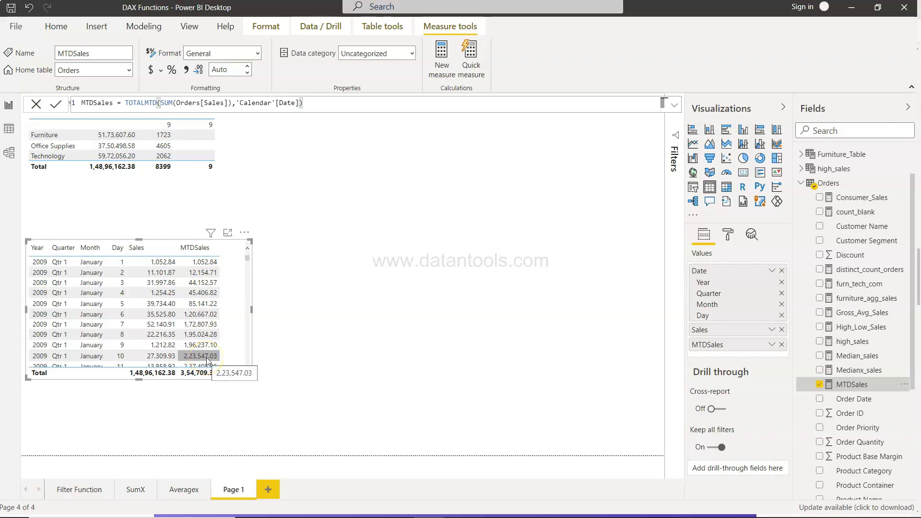
scroll(207, 361, "down", 4)
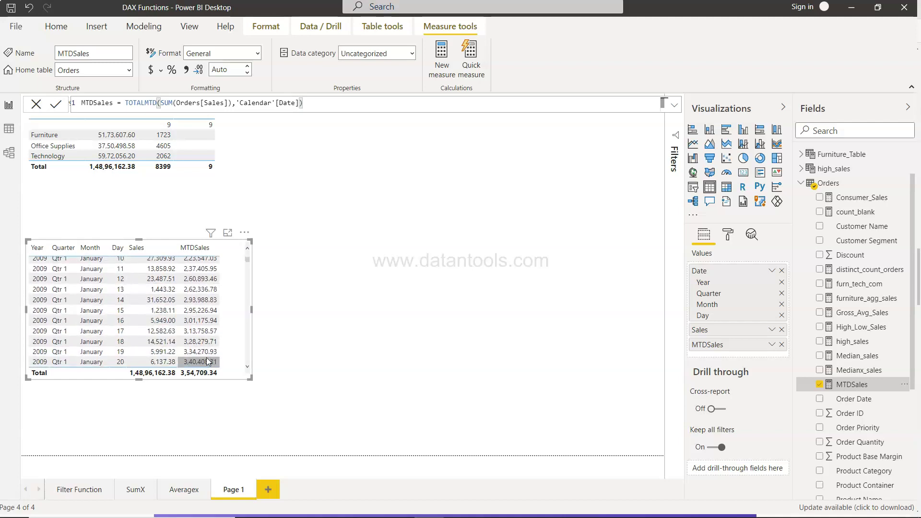
scroll(208, 361, "down", 5)
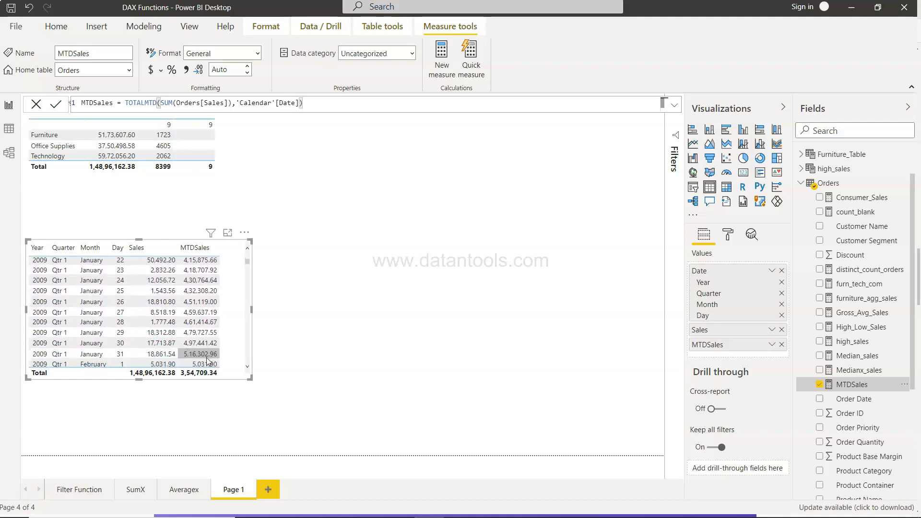
left_click(204, 329)
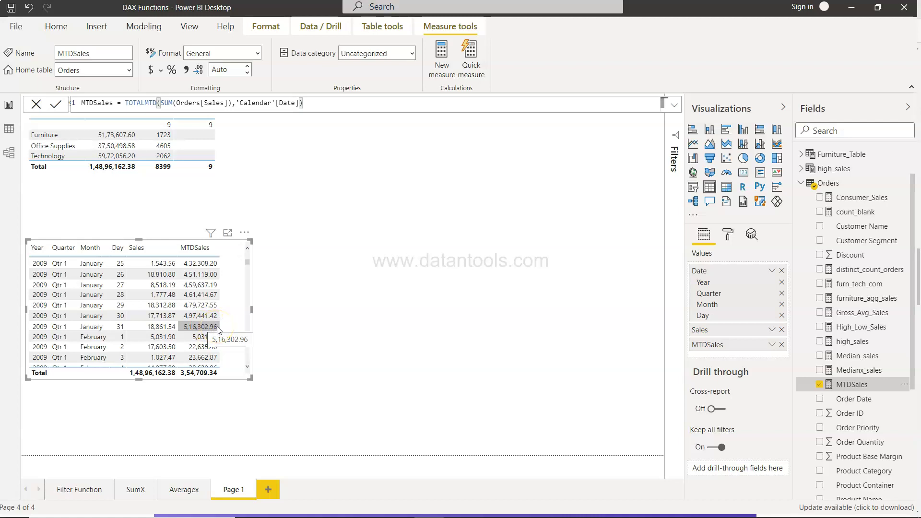
left_click(227, 332)
scroll(227, 331, "down", 2)
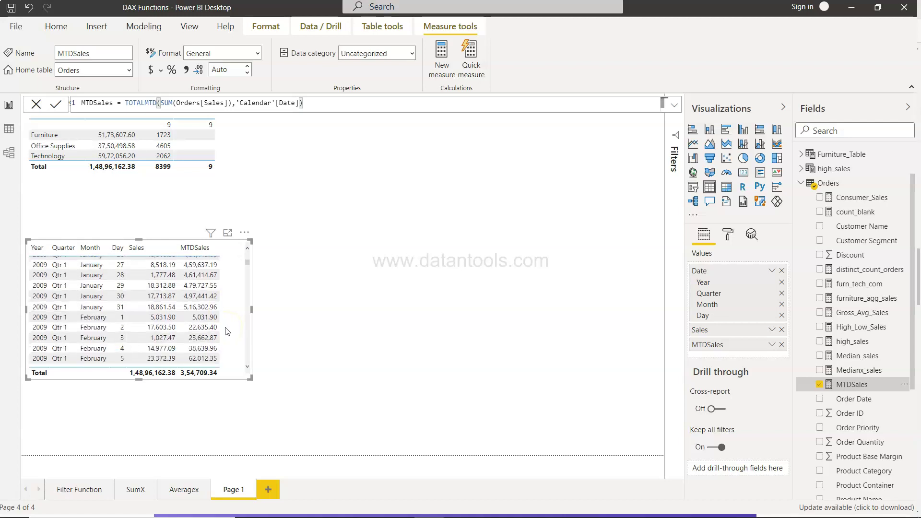
left_click(169, 328)
scroll(203, 318, "down", 7)
scroll(203, 317, "down", 6)
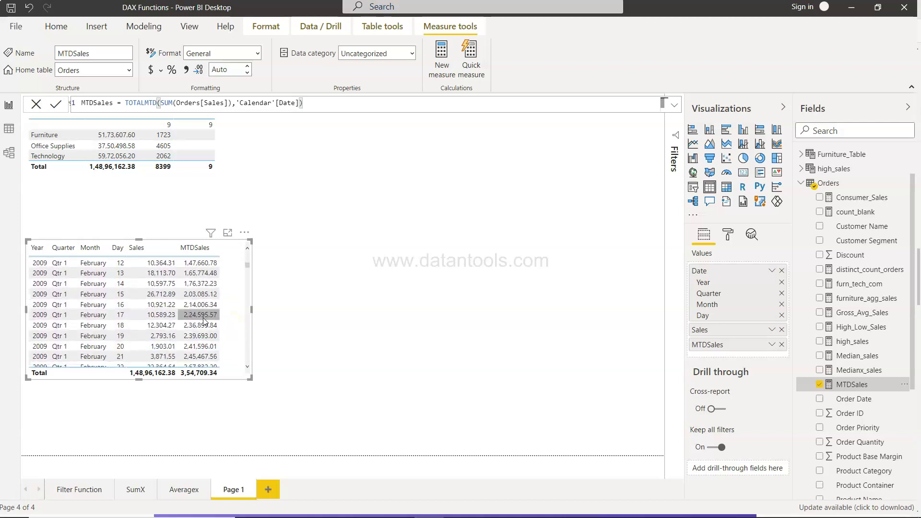
scroll(203, 317, "down", 2)
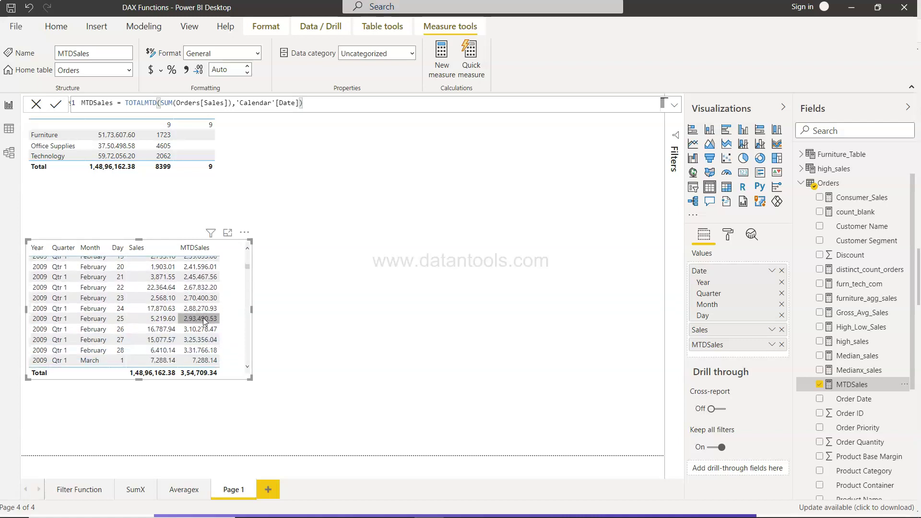
left_click(203, 339)
scroll(203, 339, "down", 15)
scroll(203, 343, "down", 3)
scroll(203, 343, "up", 10)
scroll(202, 343, "up", 20)
scroll(203, 339, "up", 2)
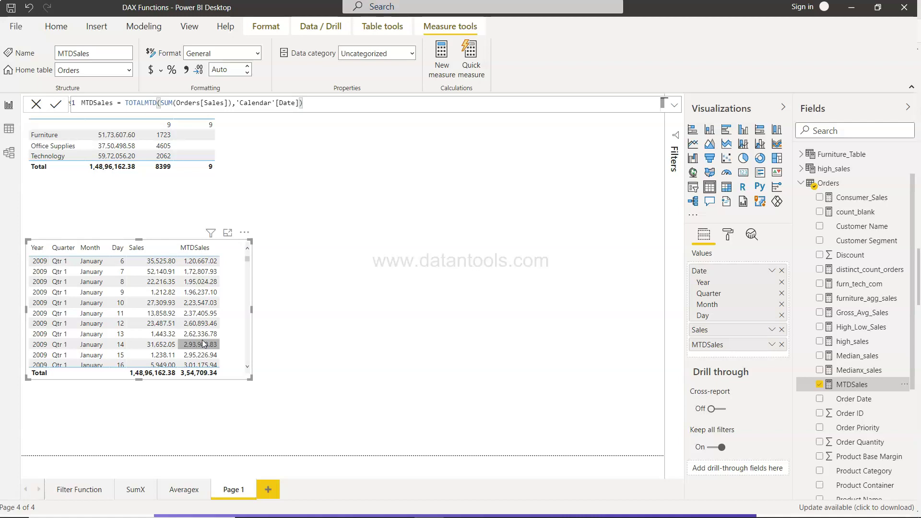
- Add a new empty table visual and place it beside the first table
left_click(342, 330)
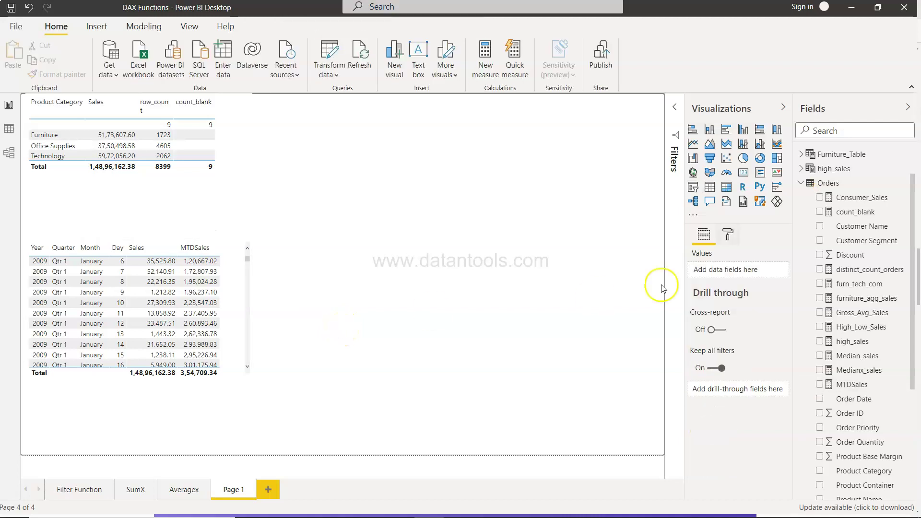
left_click(710, 187)
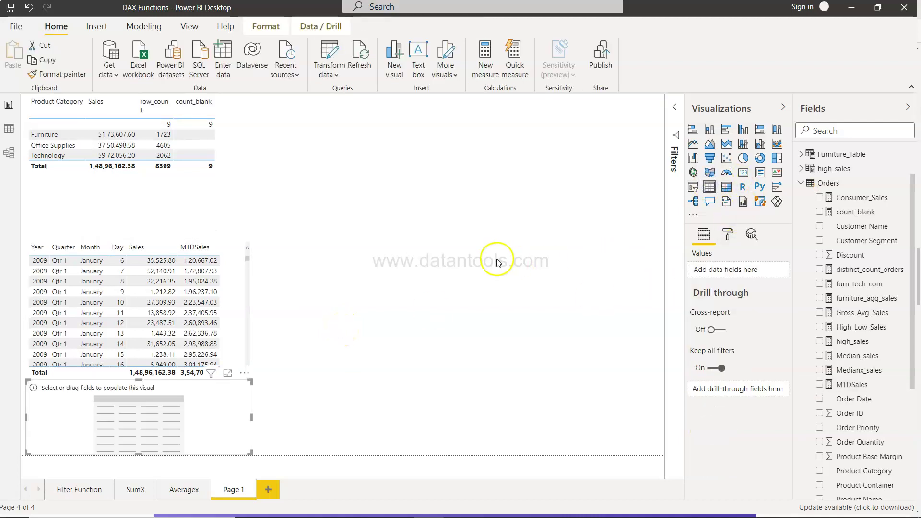
left_click_drag(224, 411, 458, 267)
scroll(871, 293, "down", 4)
scroll(881, 300, "down", 1)
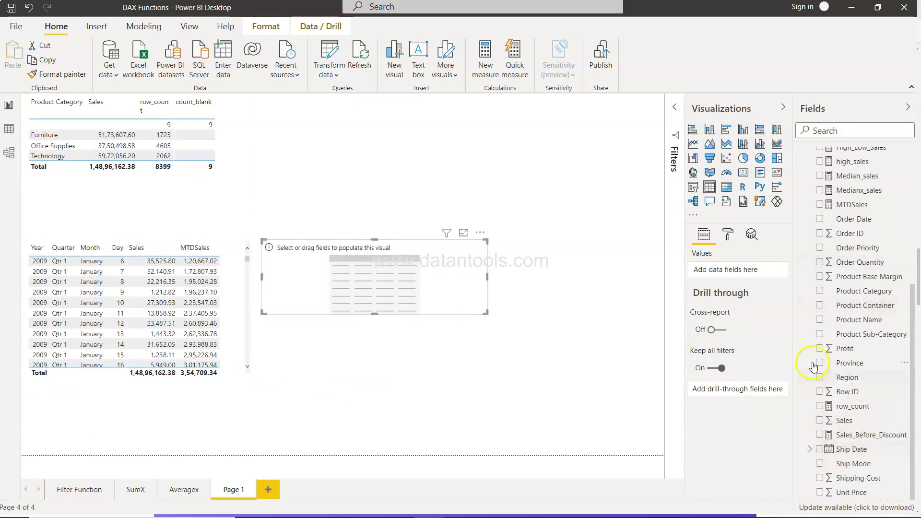
- Fill the new table with Order Date, Sales and MTDSales, and make it taller
left_click(820, 219)
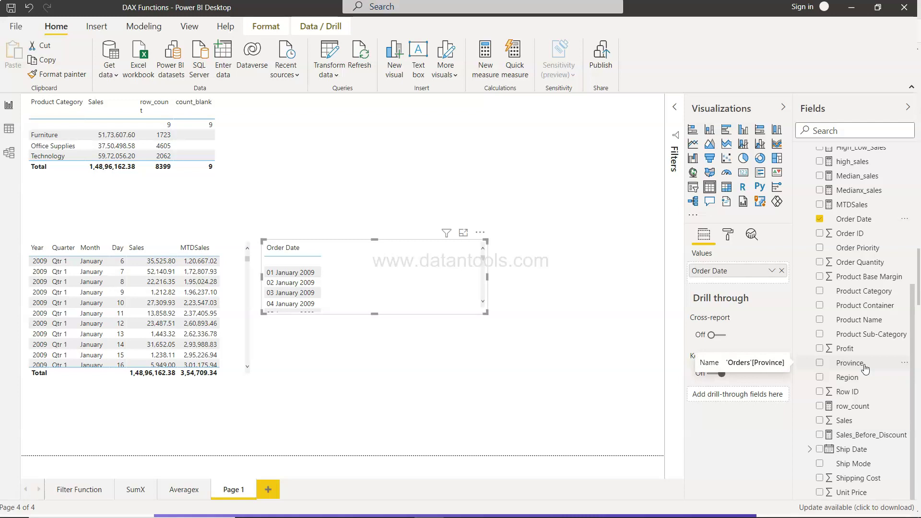
left_click(820, 420)
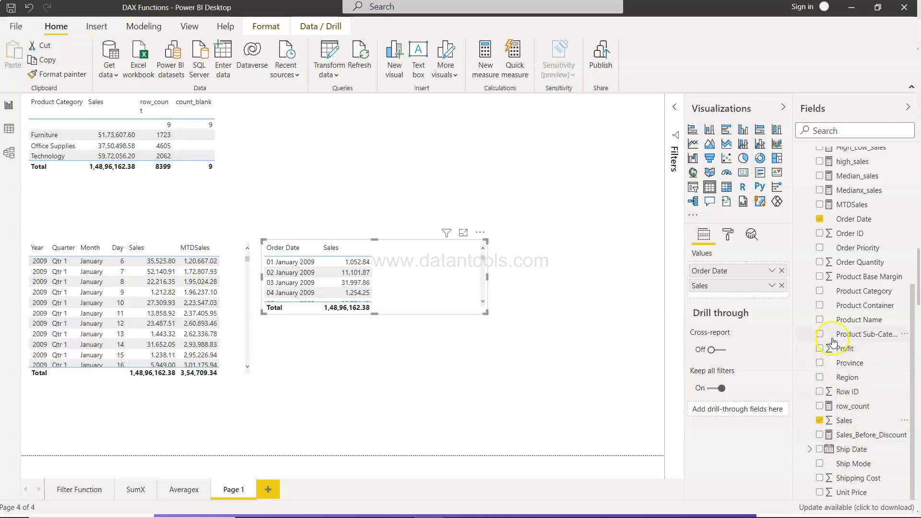
left_click(820, 205)
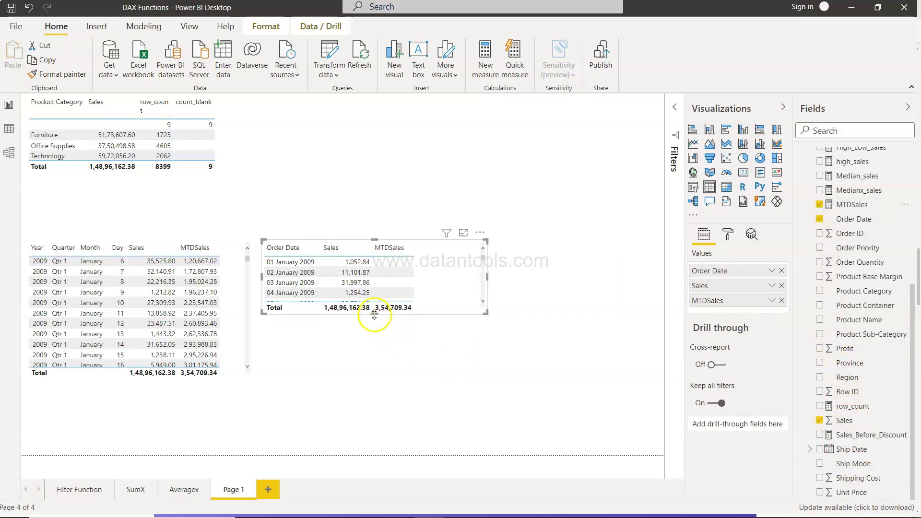
left_click_drag(375, 314, 374, 441)
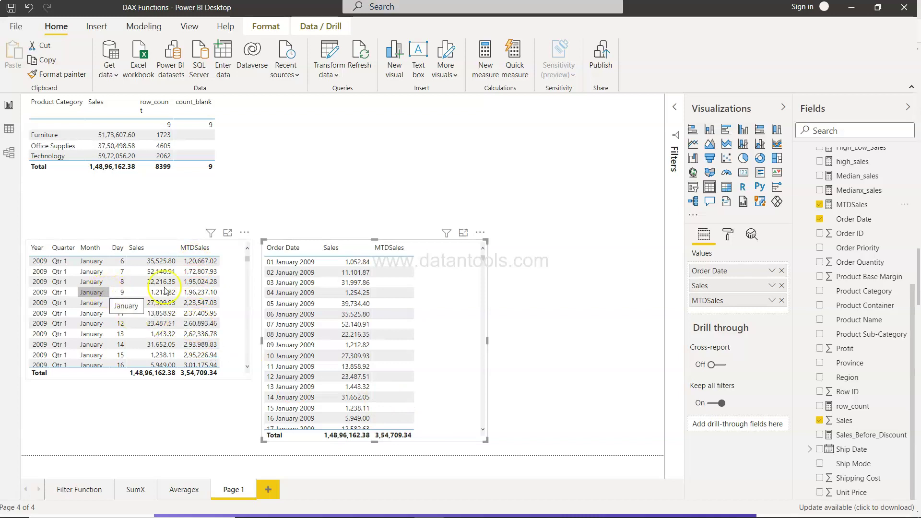
scroll(882, 193, "up", 5)
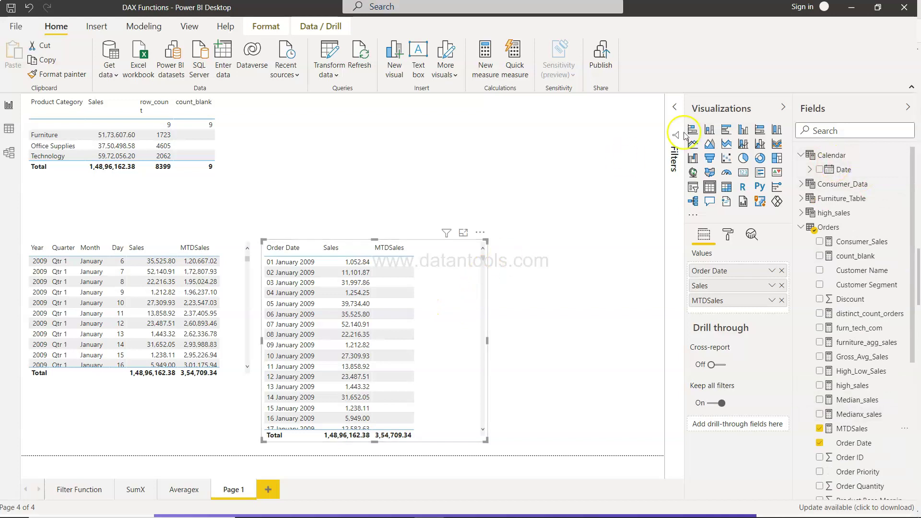
scroll(896, 283, "down", 5)
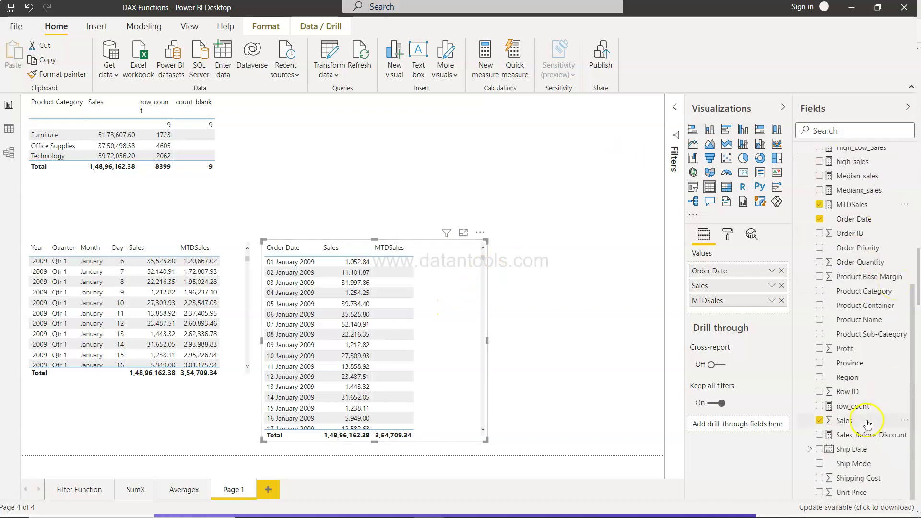
left_click_drag(482, 262, 482, 424)
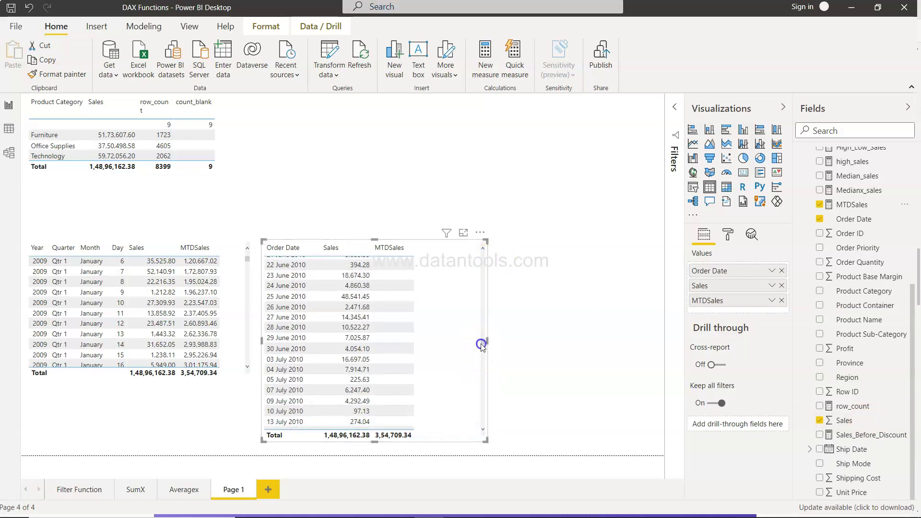
left_click(482, 382)
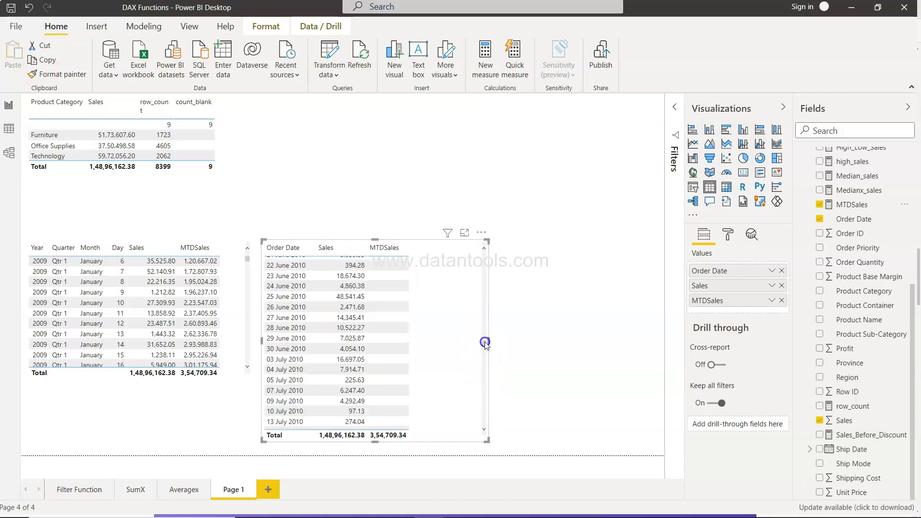
left_click(482, 394)
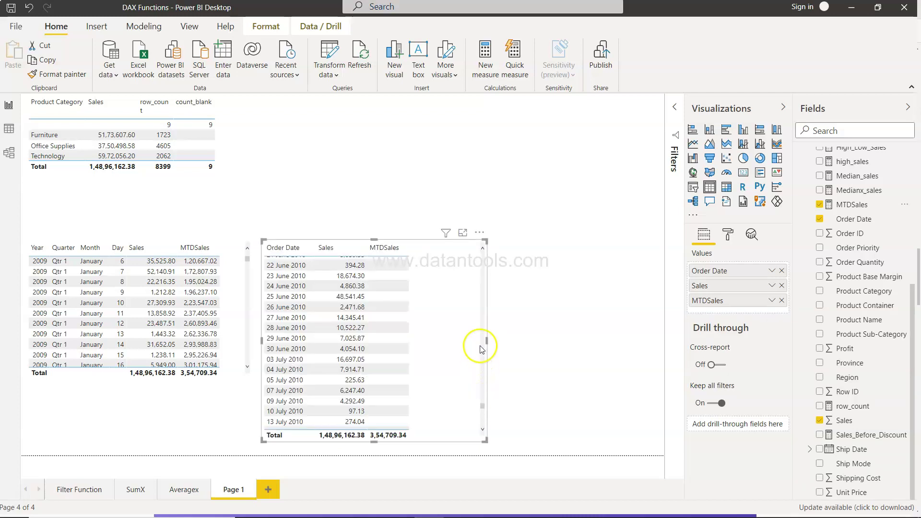
scroll(471, 403, "down", 10)
scroll(471, 402, "down", 20)
scroll(471, 402, "down", 20)
scroll(471, 403, "down", 15)
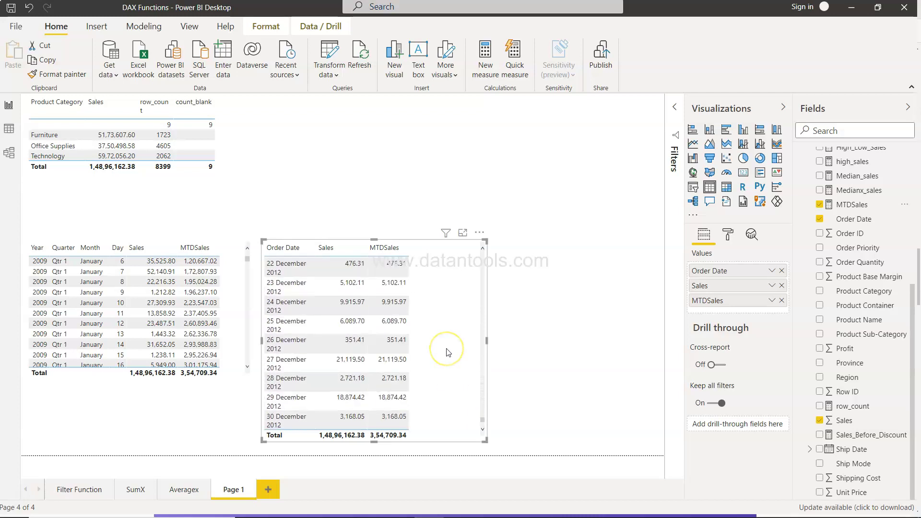
scroll(448, 353, "up", 4)
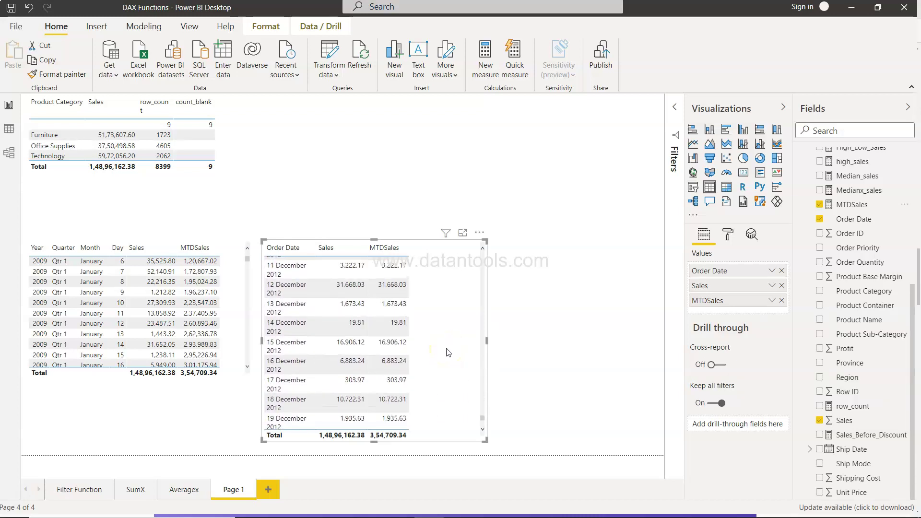
scroll(448, 353, "up", 5)
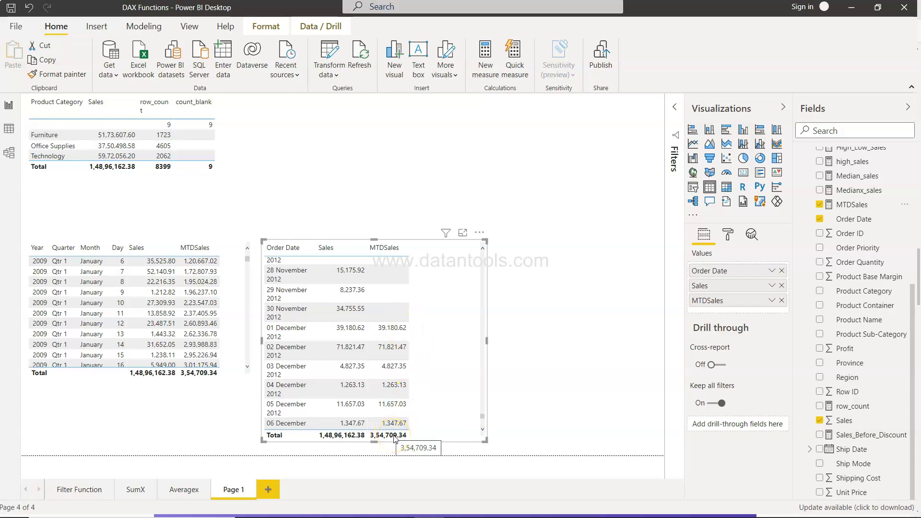
scroll(390, 382, "down", 1)
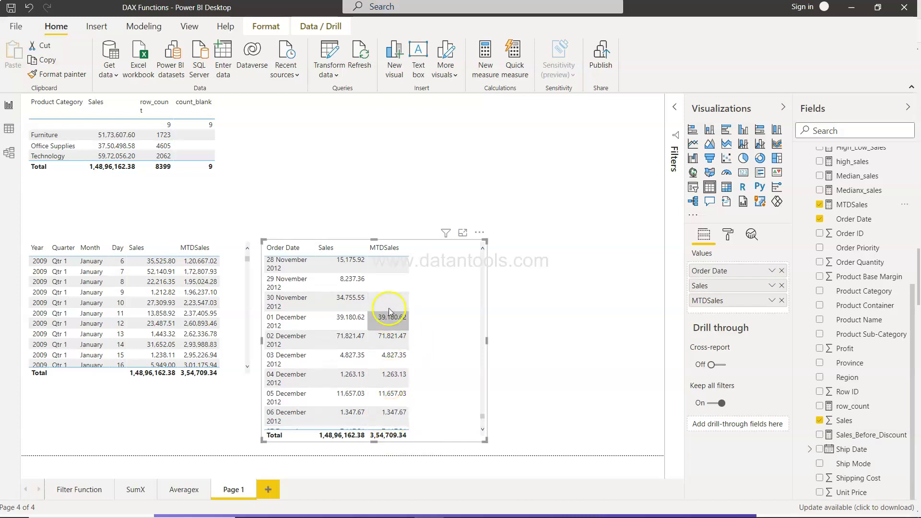
scroll(396, 384, "down", 10)
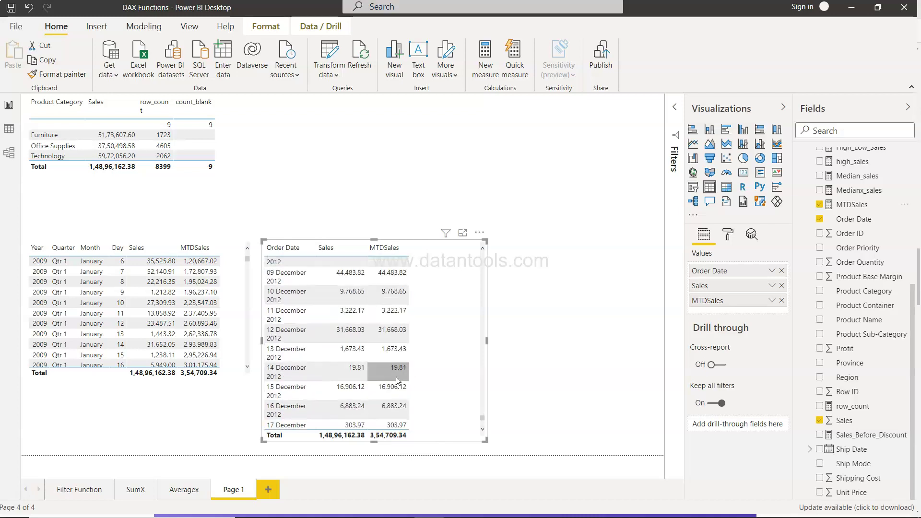
scroll(396, 379, "down", 13)
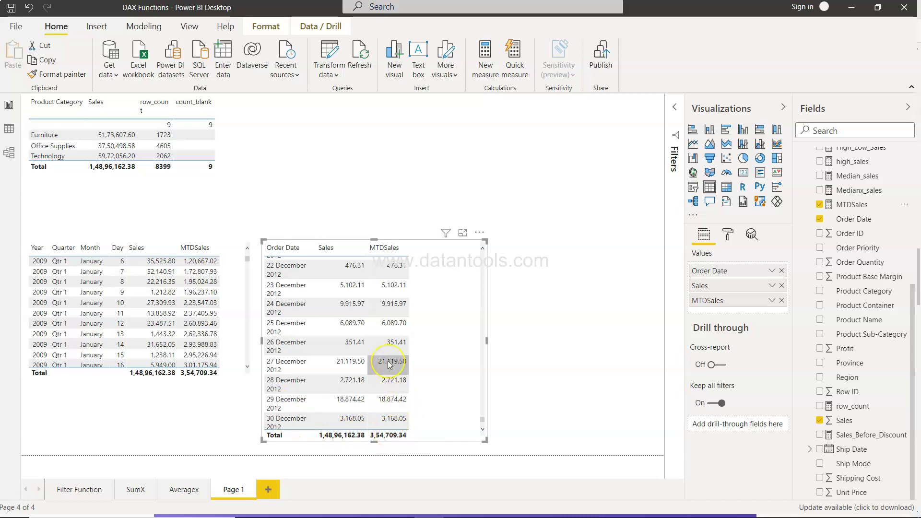
scroll(390, 364, "up", 1)
scroll(390, 365, "down", 1)
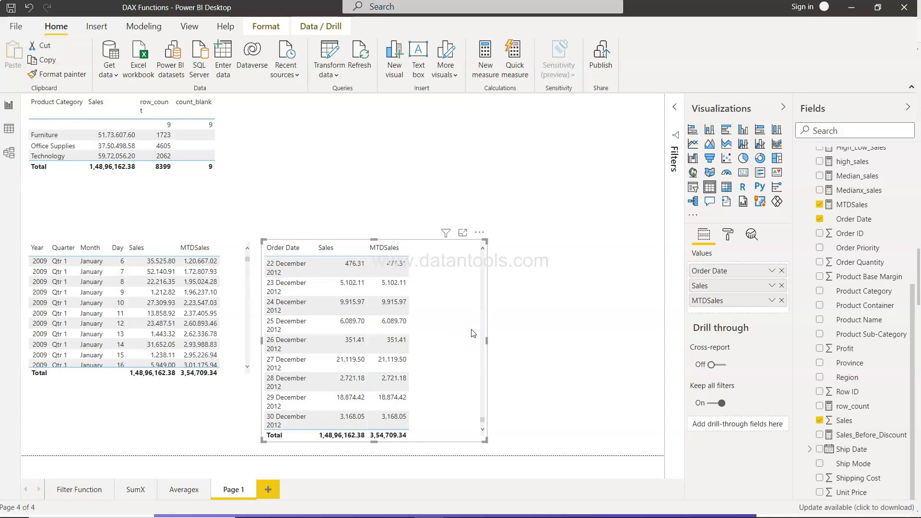
- Delete the Order Date table and select the remaining date-hierarchy MTDSales table
key("Delete")
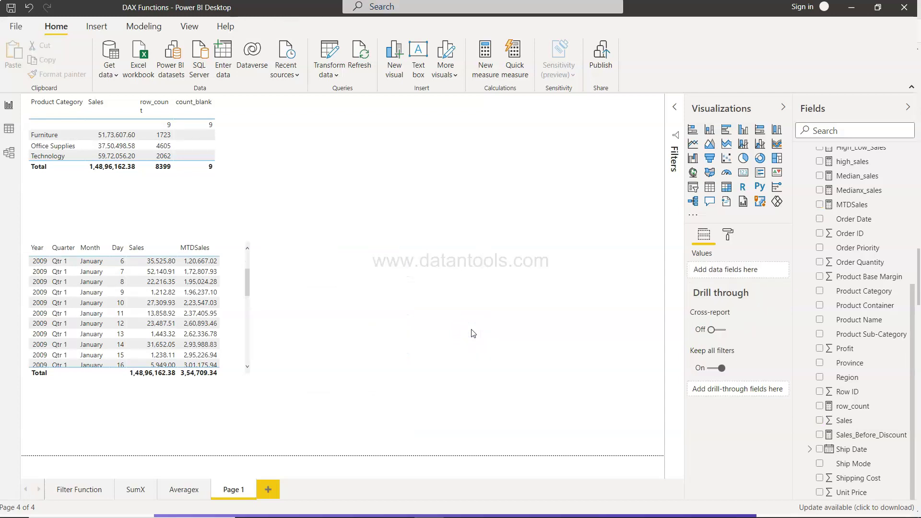
left_click(242, 306)
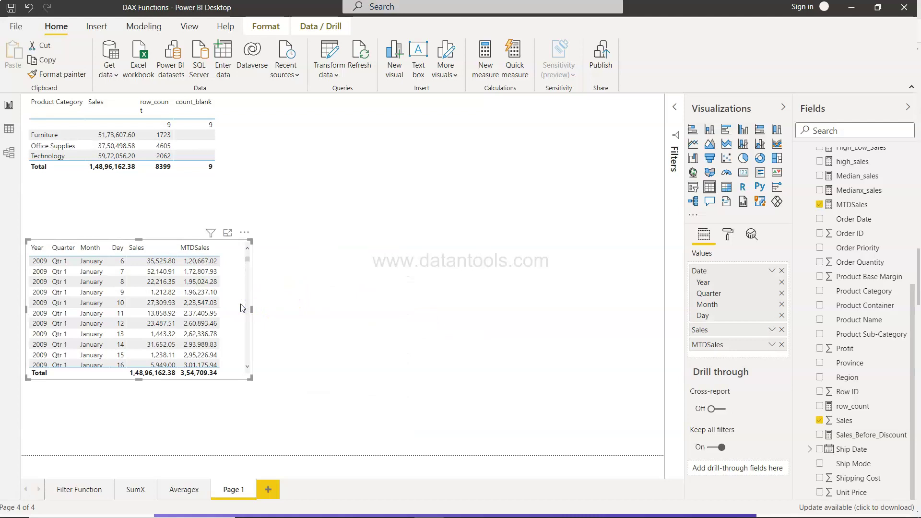